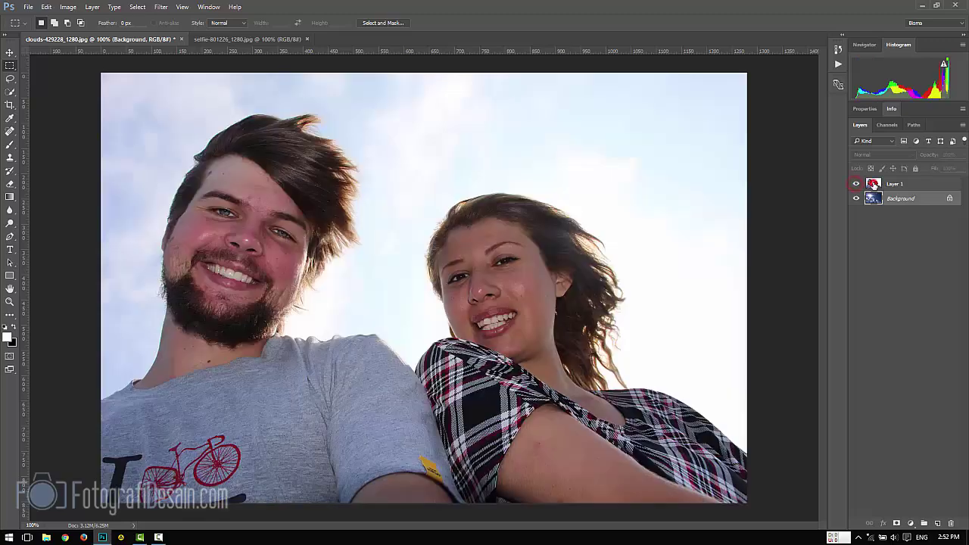
Step: Select Layer 1, activate the Rectangular Marquee tool and open the Select and Mask workspace
left_click(873, 184)
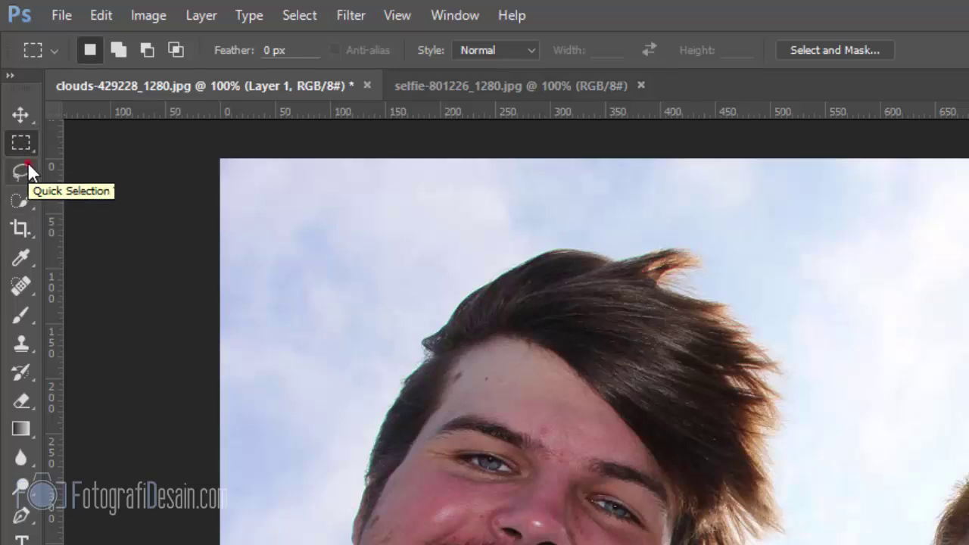
left_click(21, 172)
left_click(21, 115)
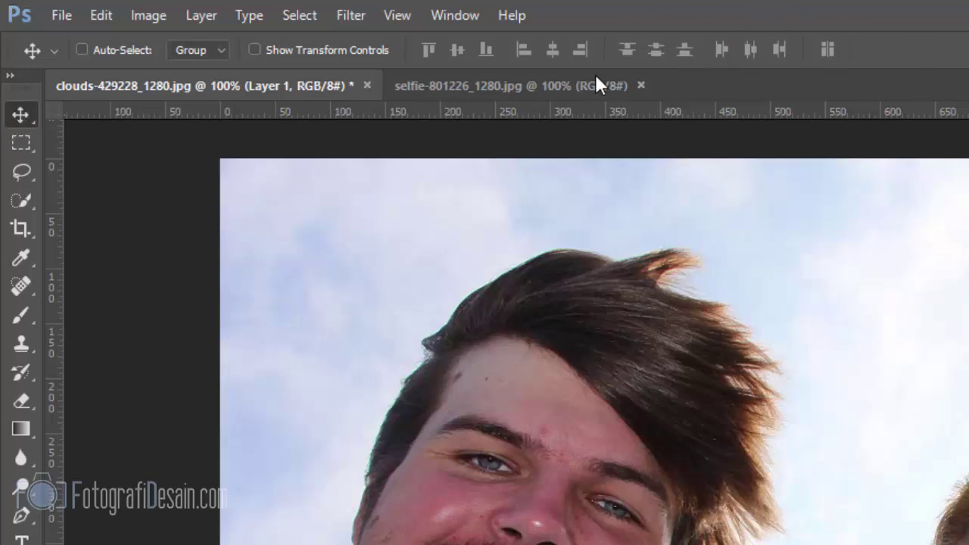
left_click(26, 141)
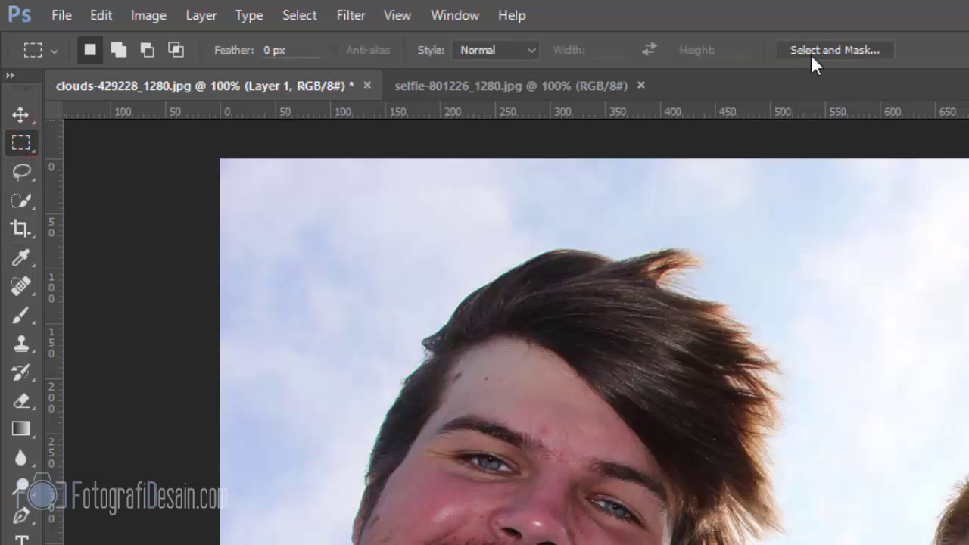
left_click(24, 174)
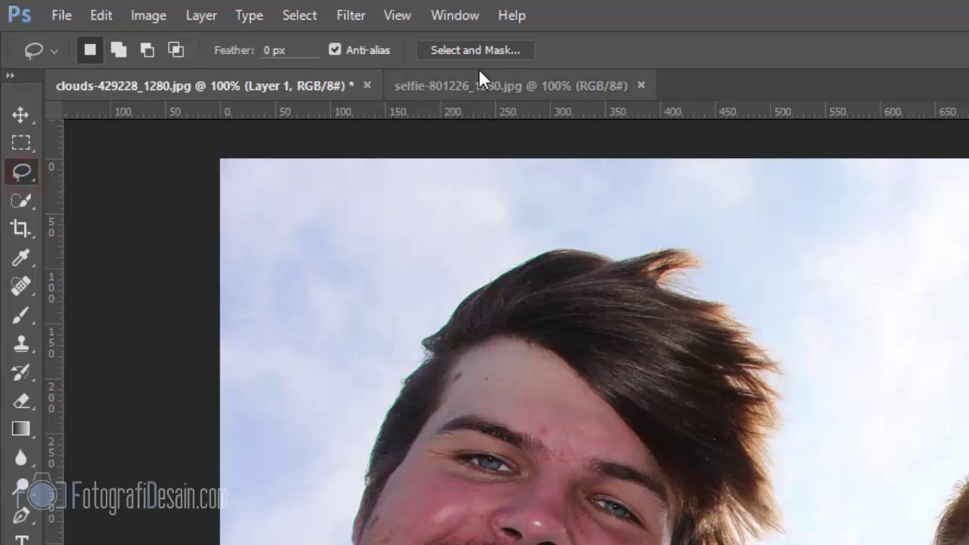
left_click(28, 197)
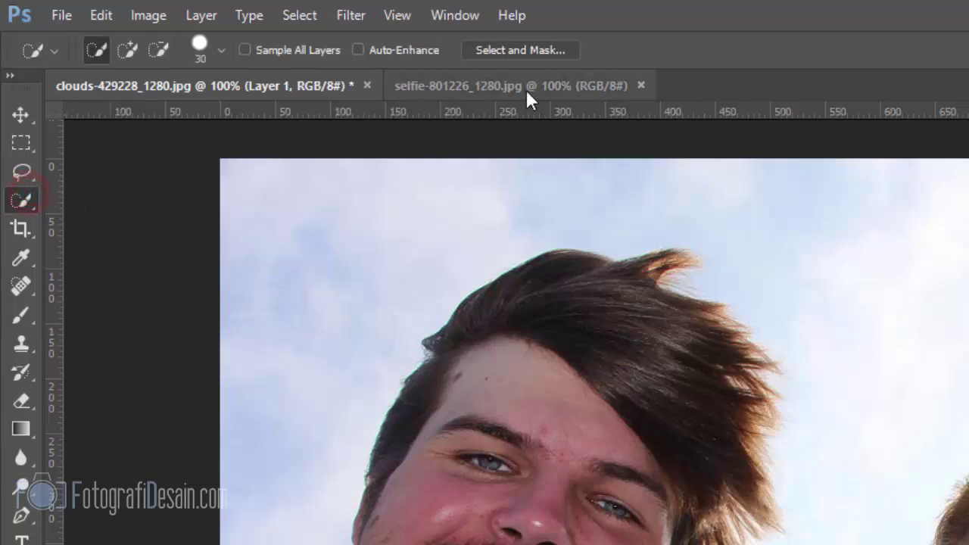
left_click(20, 145)
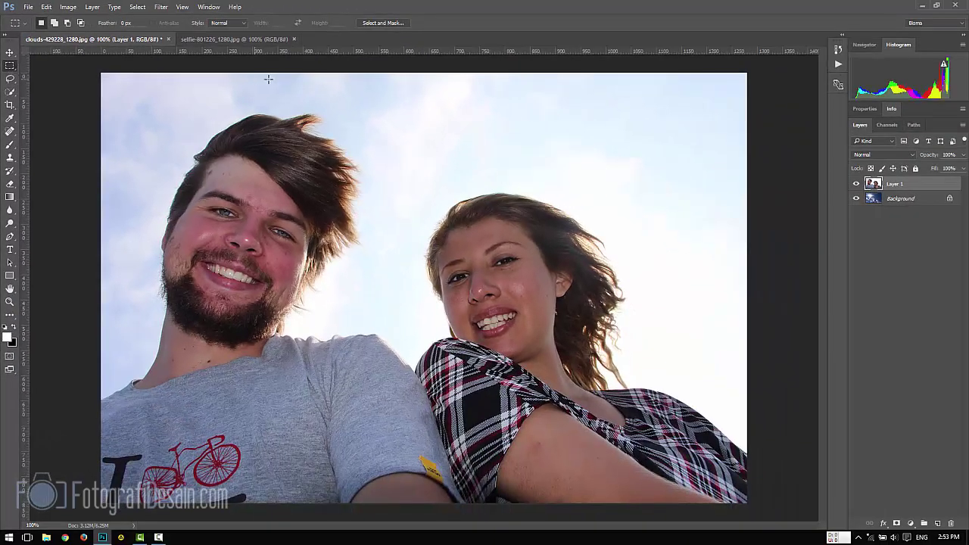
left_click(380, 23)
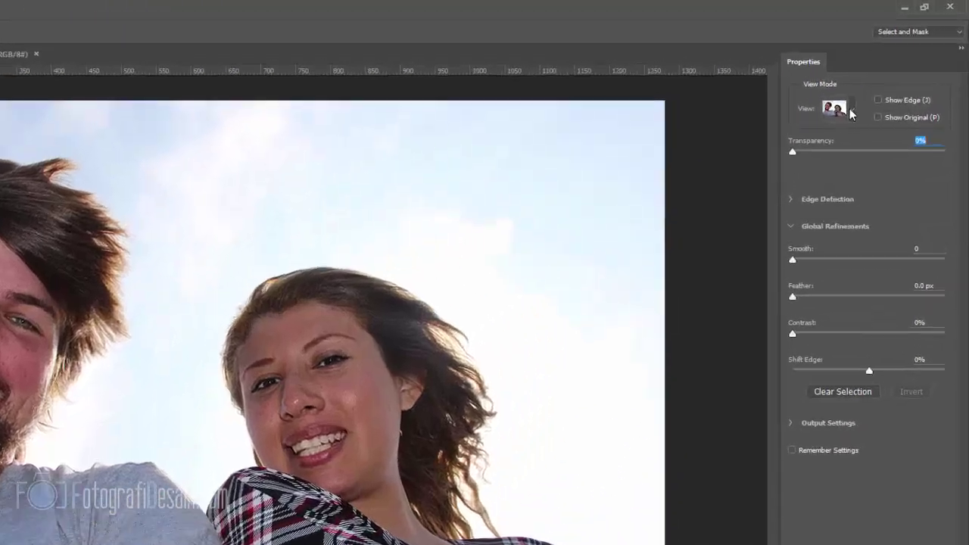
Step: Expand the Edge Detection and Output Settings sections, and review the available view modes and output destinations
left_click(885, 79)
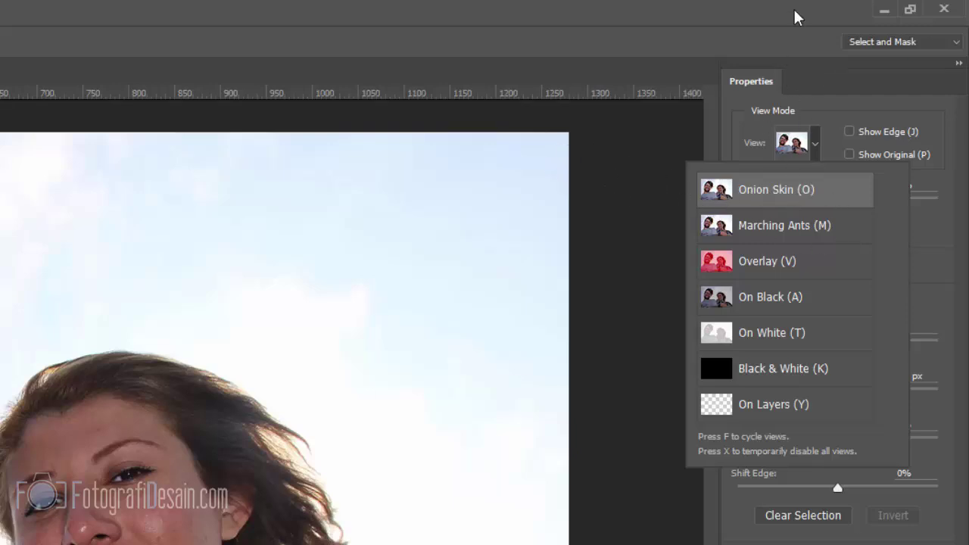
left_click(802, 47)
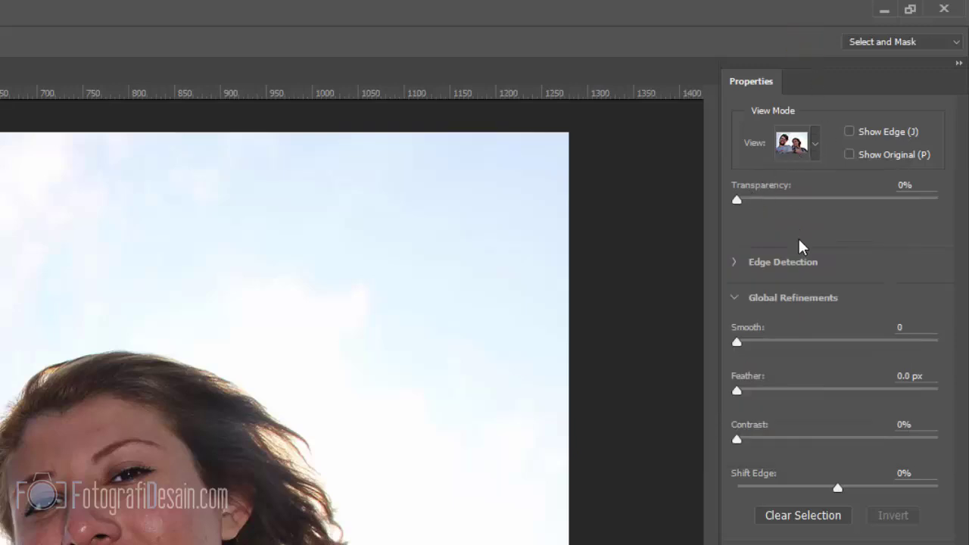
left_click(735, 263)
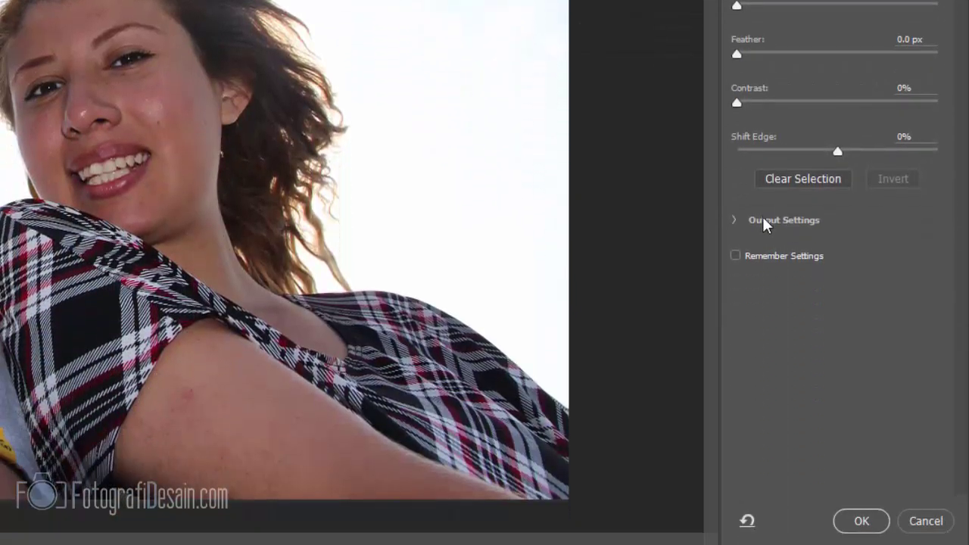
left_click(733, 221)
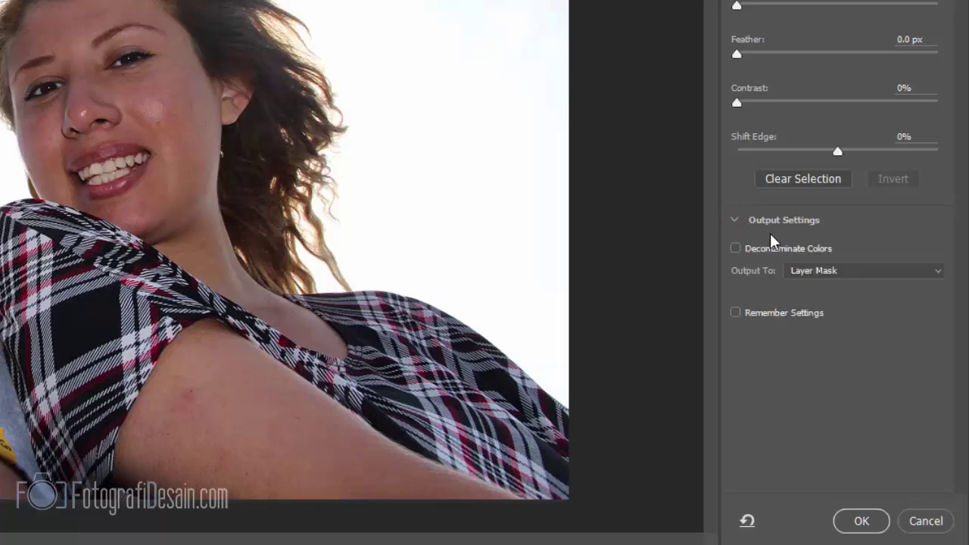
left_click(836, 273)
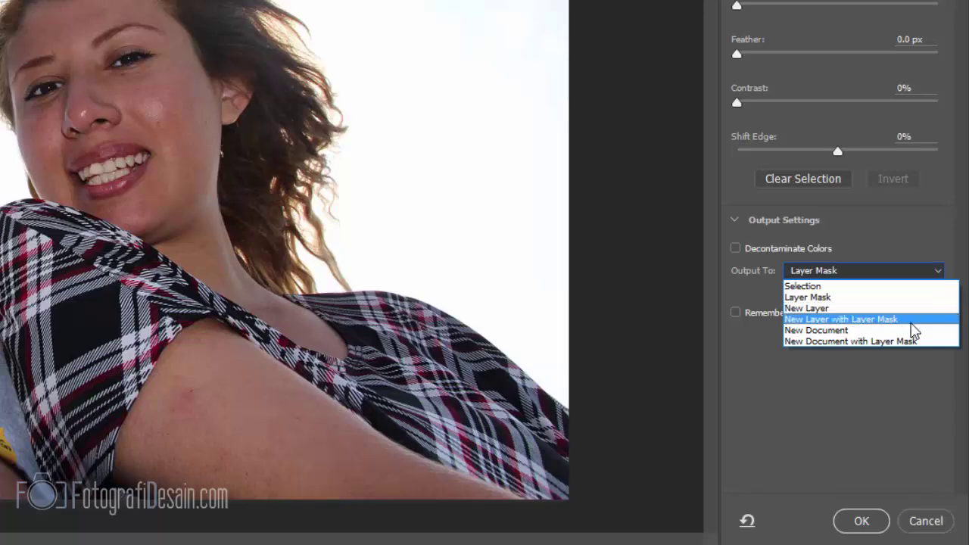
left_click(702, 22)
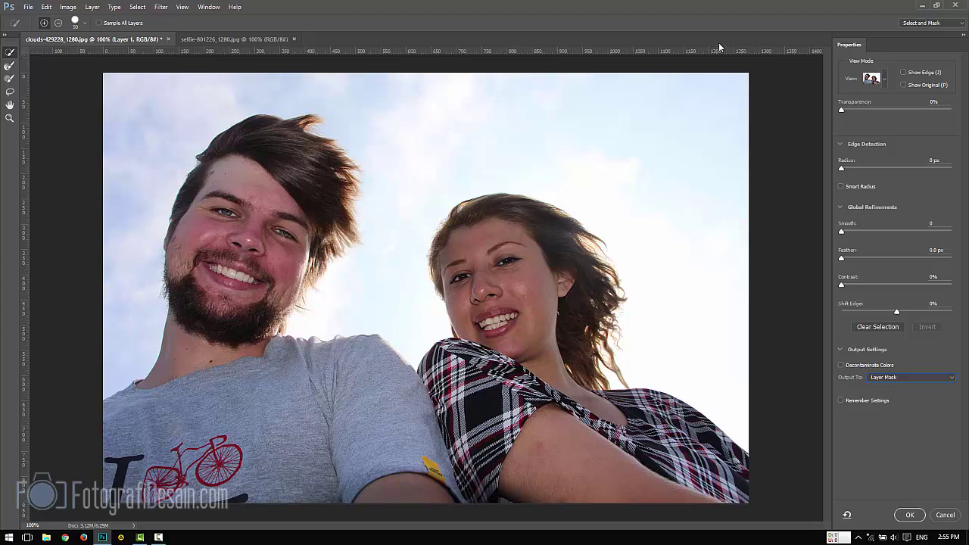
Step: Use the Onion Skin view mode and set its transparency to 44%
left_click(884, 80)
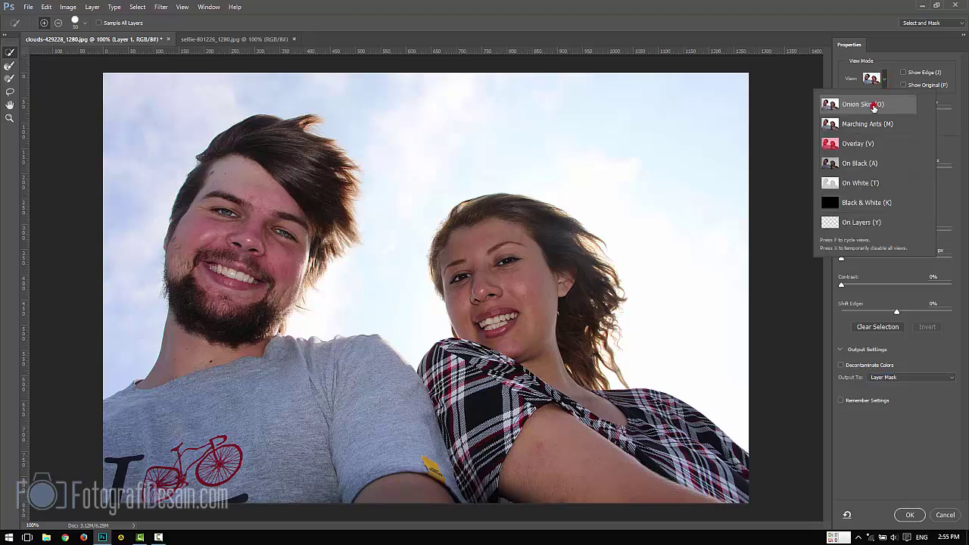
left_click(873, 105)
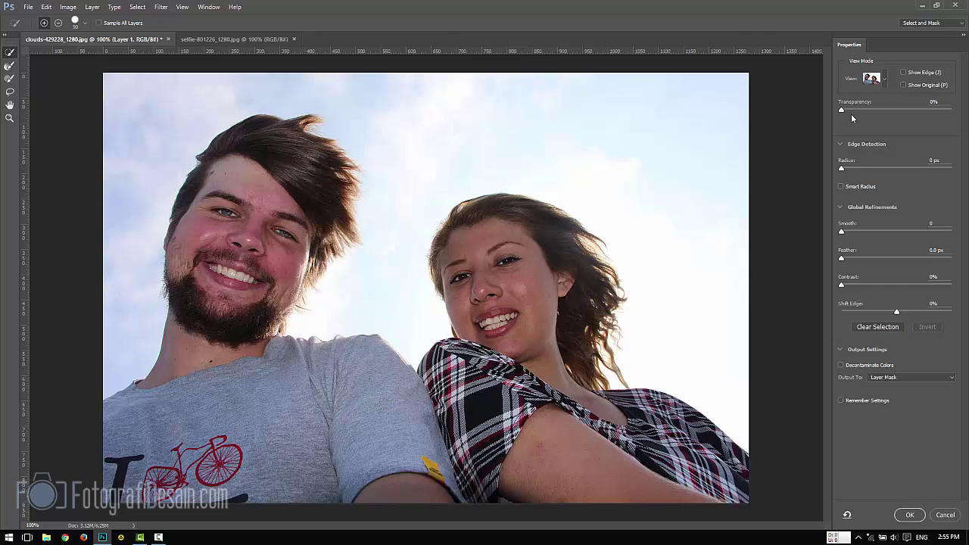
left_click_drag(842, 111, 958, 119)
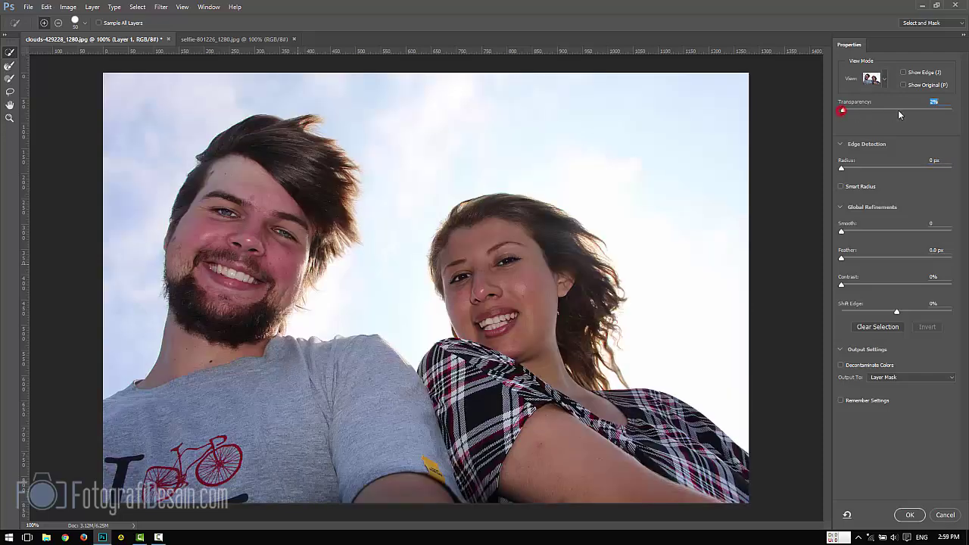
left_click_drag(842, 113, 893, 112)
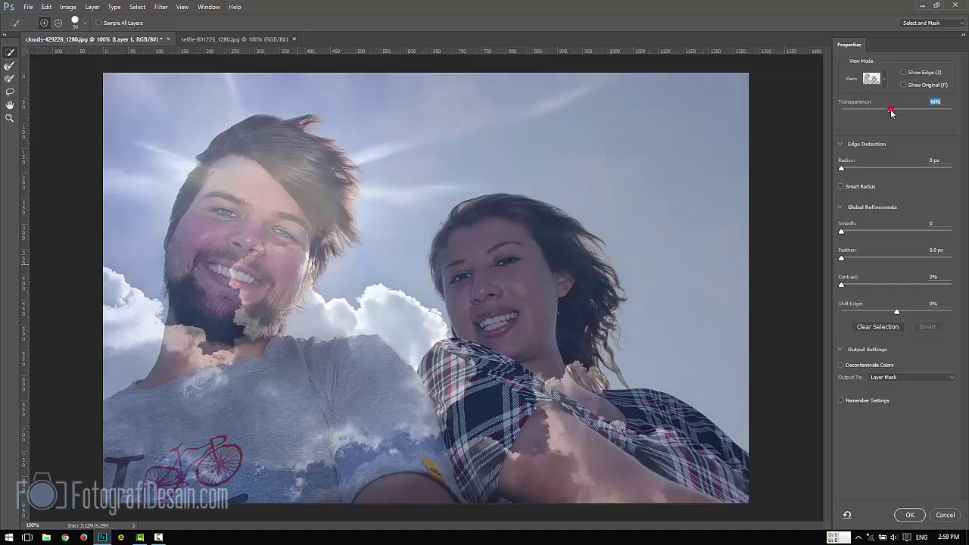
left_click_drag(890, 112, 890, 111)
Step: Quick-select the man and the woman across their whole bodies, and set the onion skin transparency to 100%
mouse_move(250, 170)
left_mouse_down()
mouse_move(218, 254)
mouse_move(207, 330)
mouse_move(222, 374)
mouse_move(208, 392)
left_mouse_up()
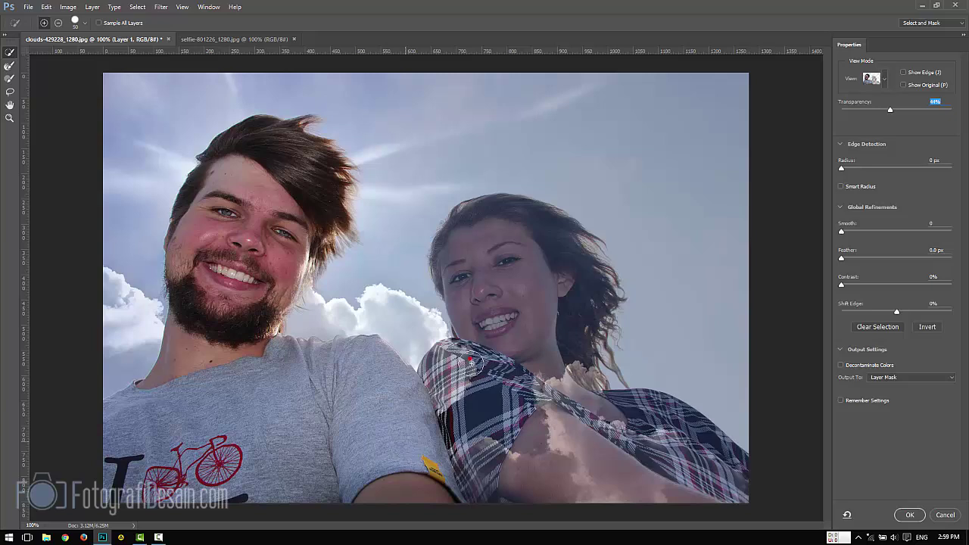
mouse_move(472, 370)
left_mouse_down()
mouse_move(529, 452)
mouse_move(707, 452)
left_mouse_up()
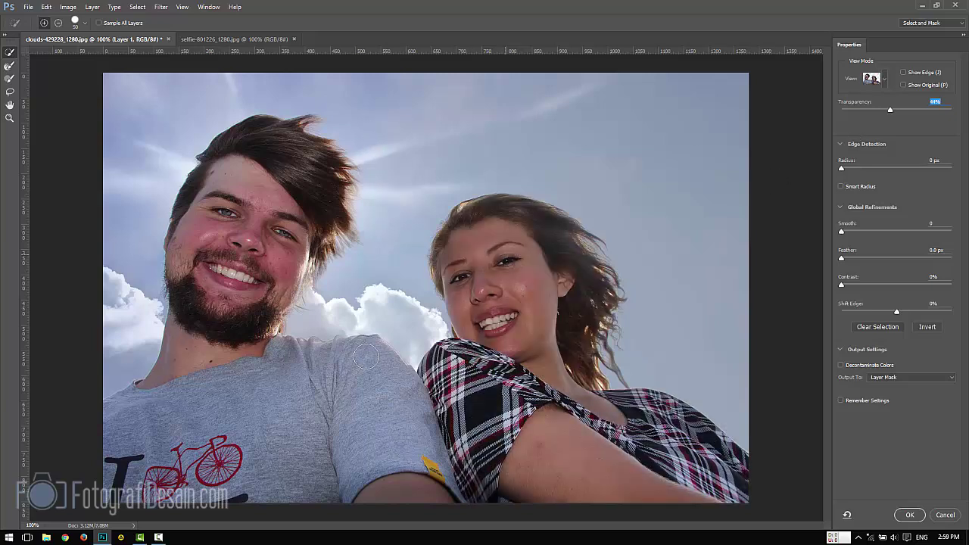
left_click_drag(890, 112, 965, 114)
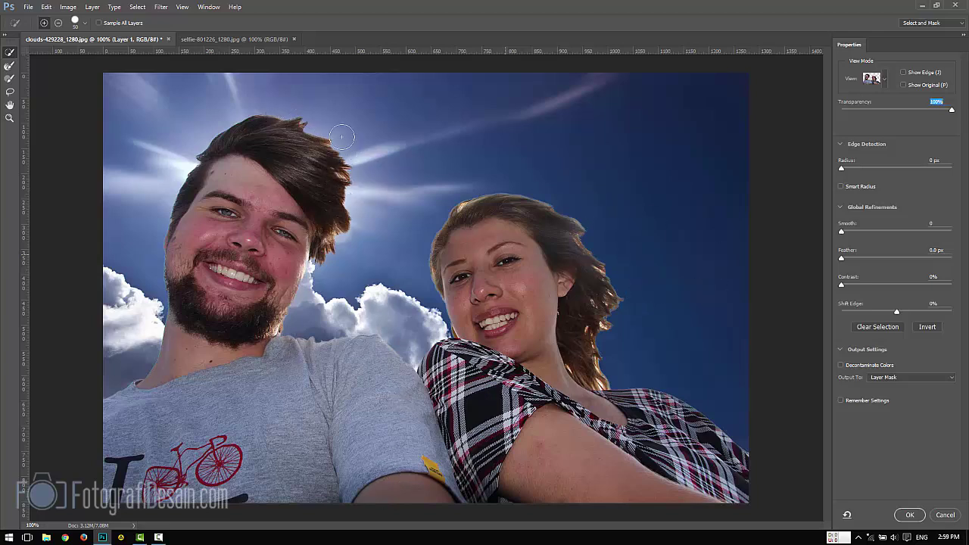
Step: Paint with the Refine Edge Brush along the man's hair, the woman's hair and the man's T-shirt shoulder
left_click(9, 67)
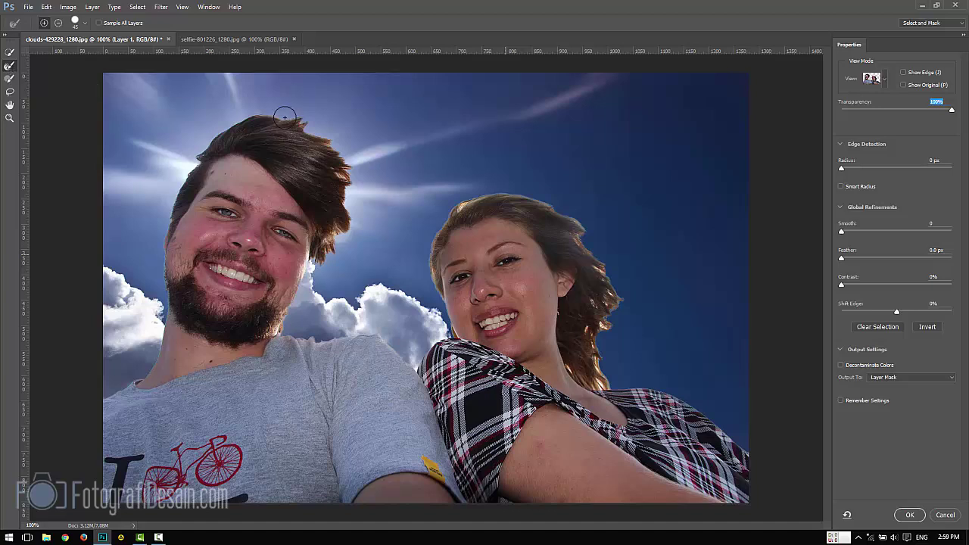
mouse_move(275, 119)
left_mouse_down()
mouse_move(335, 136)
mouse_move(323, 114)
mouse_move(336, 152)
mouse_move(354, 162)
mouse_move(342, 226)
left_mouse_up()
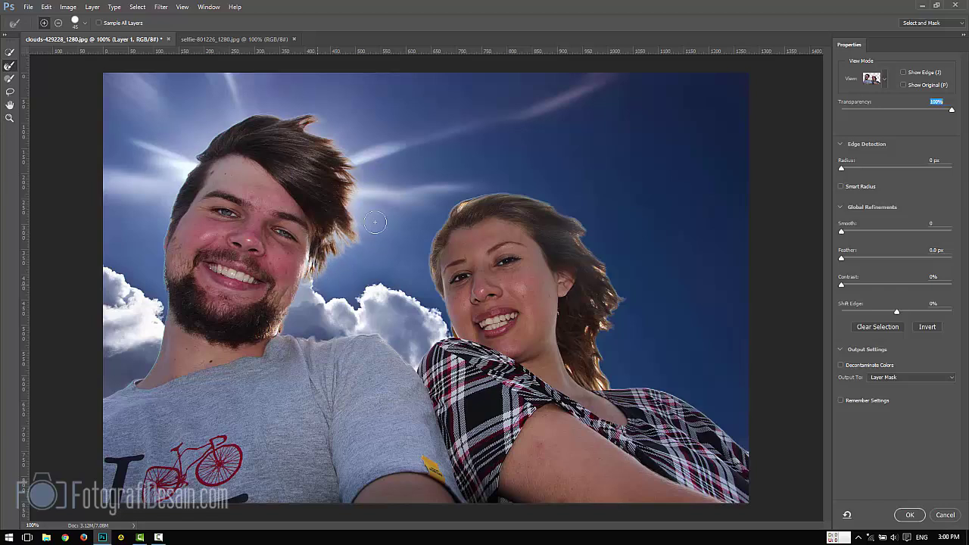
mouse_move(463, 198)
left_mouse_down()
mouse_move(544, 199)
mouse_move(610, 245)
mouse_move(613, 341)
mouse_move(594, 362)
mouse_move(619, 378)
left_mouse_up()
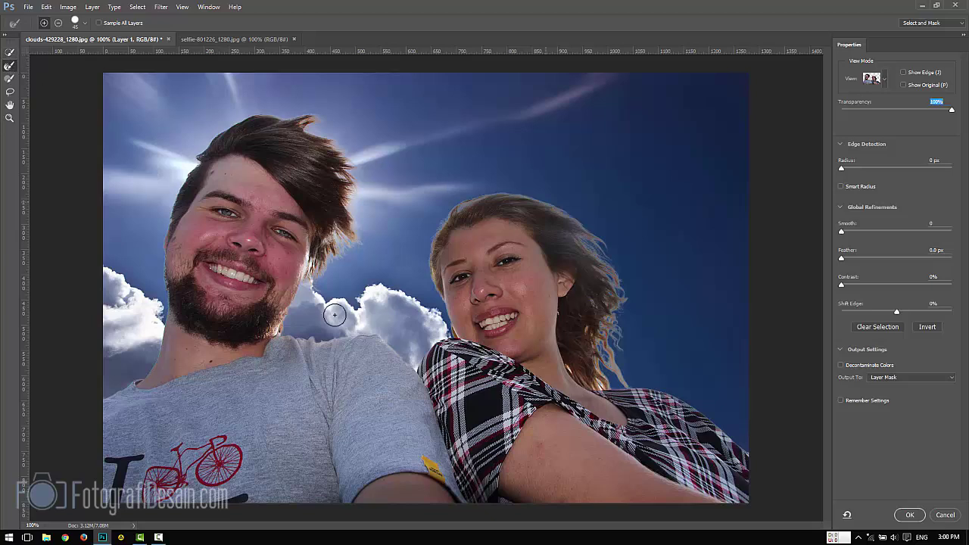
left_click_drag(293, 337, 378, 338)
mouse_move(952, 110)
left_mouse_down()
mouse_move(862, 111)
mouse_move(951, 110)
left_mouse_up()
Step: Set the edge detection Radius to 5 px with Smart Radius off, and touch up the selection beside the man's cheek using Quick Selection
left_click_drag(841, 171, 860, 171)
type("10")
left_click(841, 186)
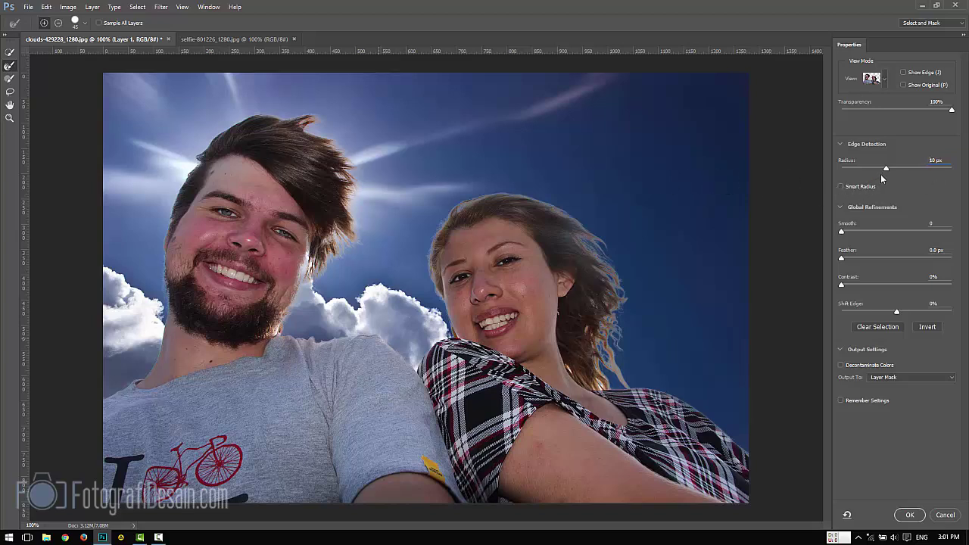
left_click(882, 168)
left_click_drag(882, 170, 878, 168)
left_click(6, 52)
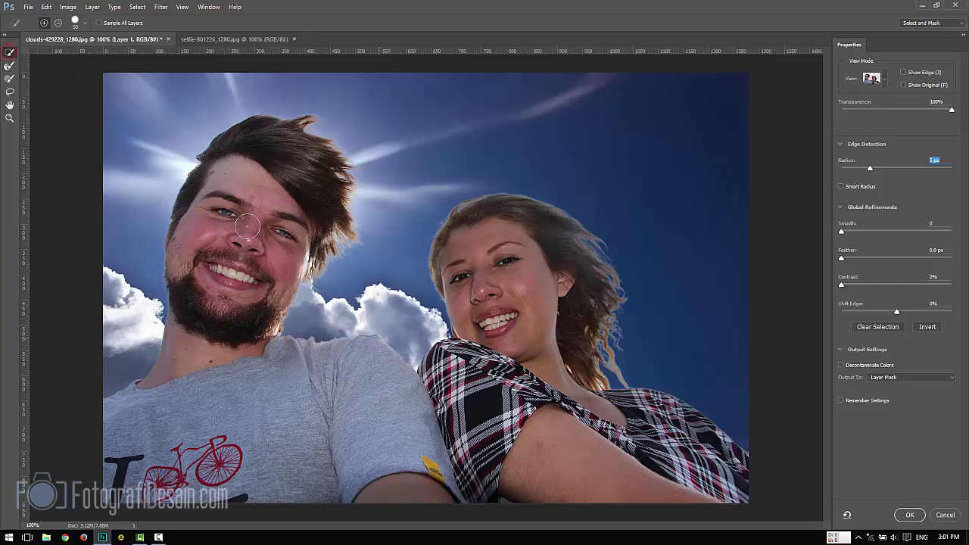
mouse_move(300, 253)
left_mouse_down()
mouse_move(296, 243)
mouse_move(297, 263)
mouse_move(289, 273)
mouse_move(296, 239)
left_mouse_up()
Step: Set the global refinements Smooth to 1 and Feather to 0.3 px
left_click(842, 232)
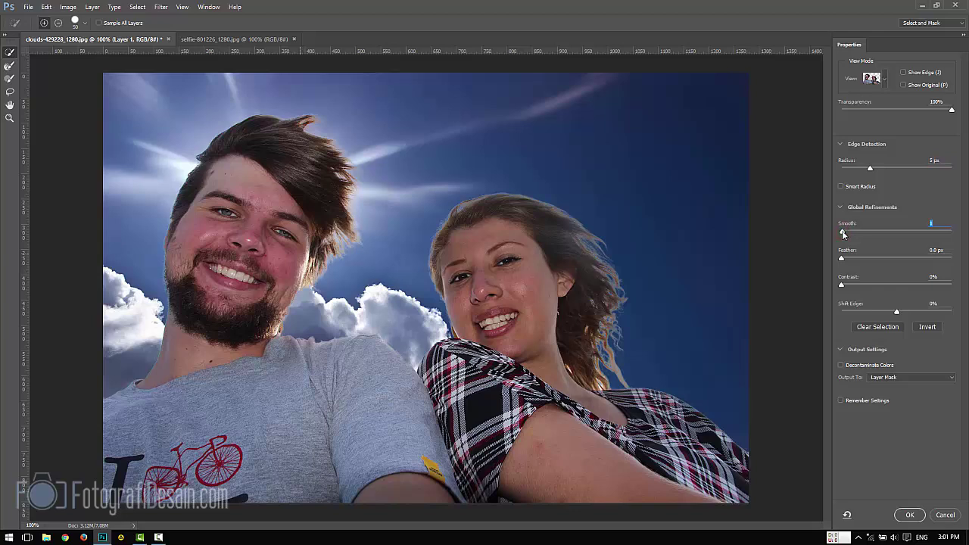
left_click_drag(842, 233, 846, 234)
left_click(842, 258)
Step: Brush the edge of the man's hair with the Refine Edge Brush and return to the Quick Selection tool
left_click(8, 65)
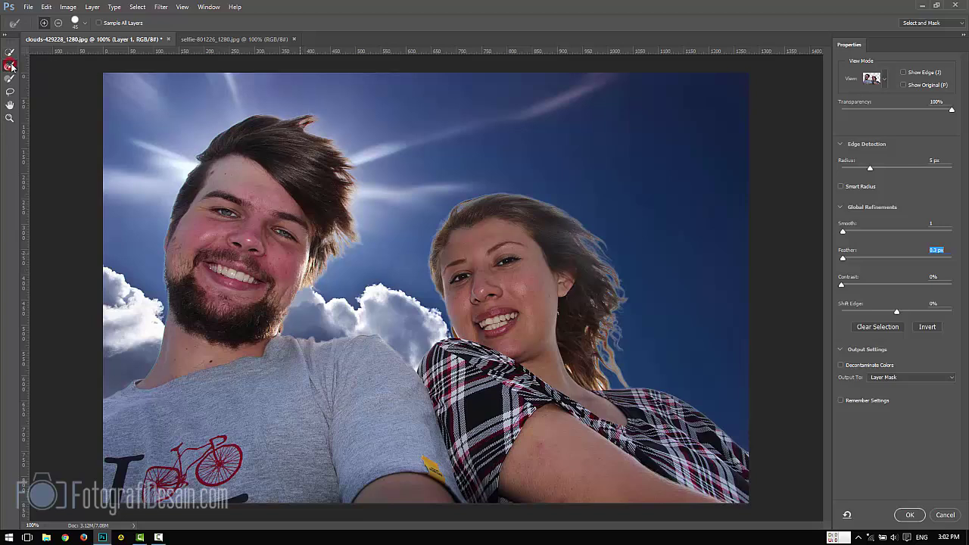
mouse_move(323, 126)
left_mouse_down()
mouse_move(311, 111)
mouse_move(327, 118)
left_mouse_up()
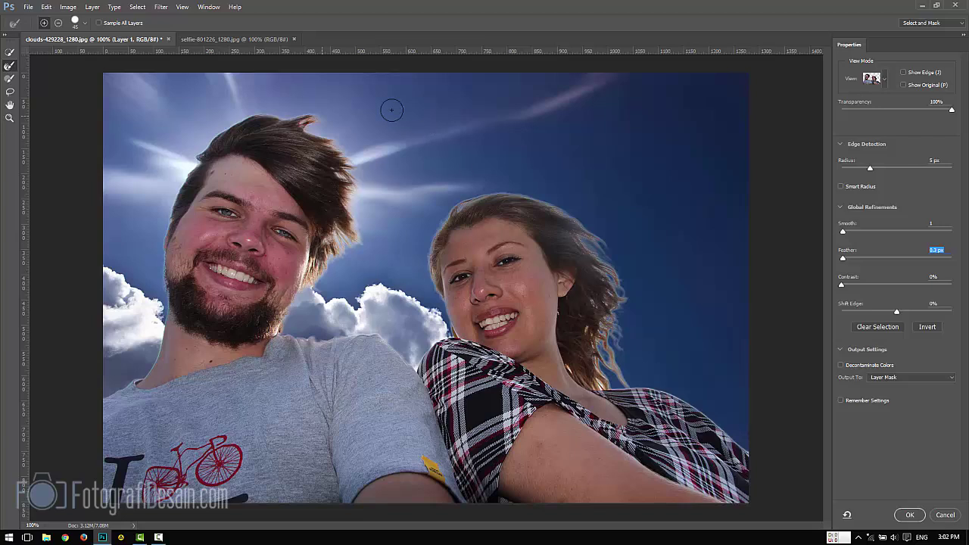
left_click(9, 52)
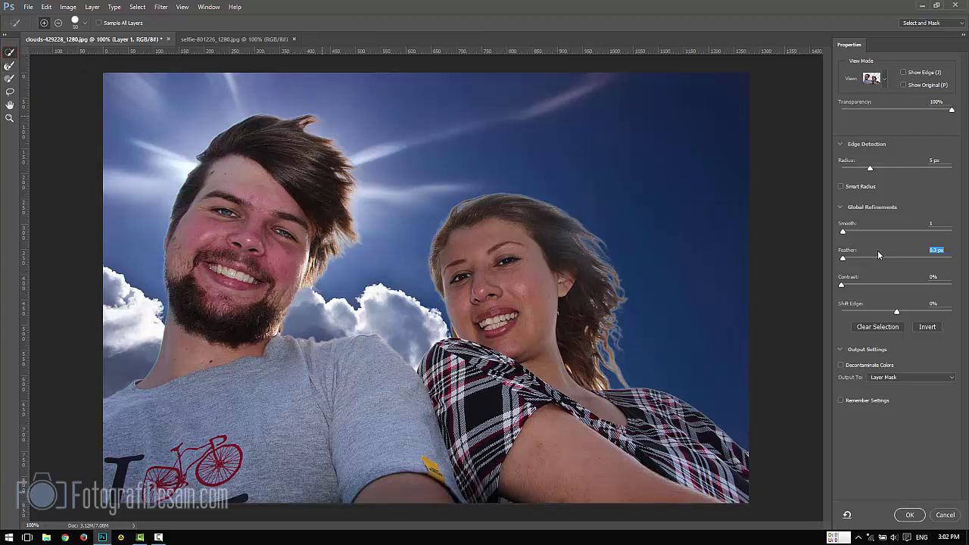
Step: Try a mask edge Contrast of 16% and a Shift Edge of -11%
left_click_drag(843, 287, 900, 286)
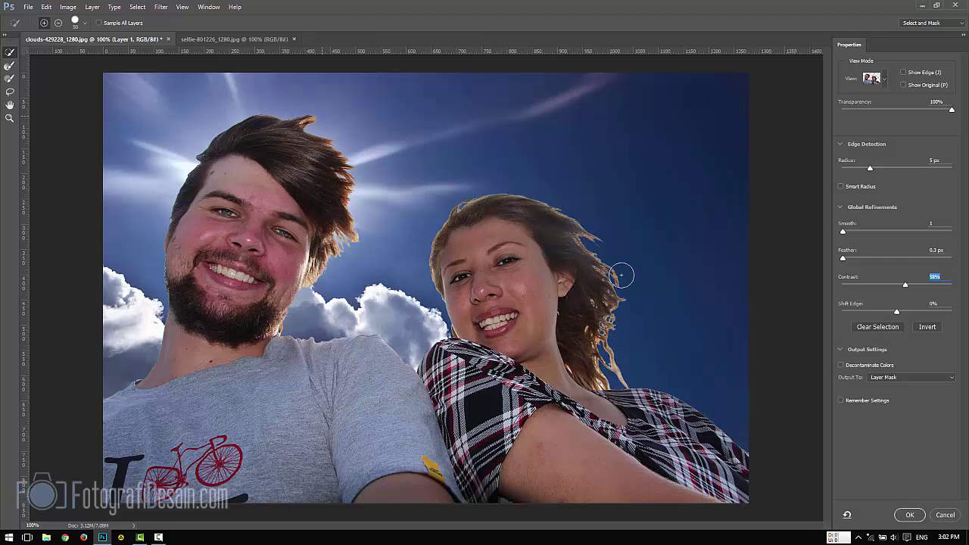
left_click_drag(908, 290, 862, 288)
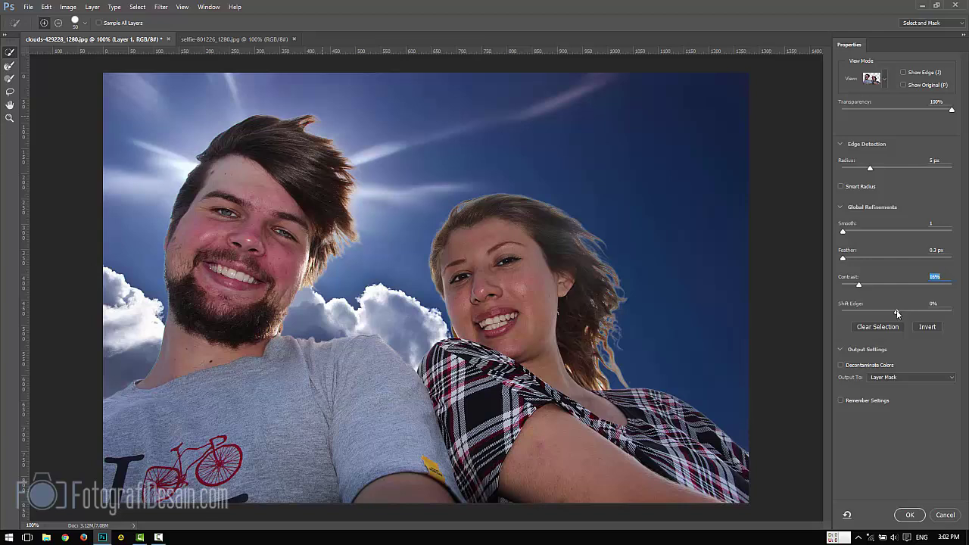
left_click_drag(897, 314, 896, 313)
left_click_drag(892, 313, 889, 312)
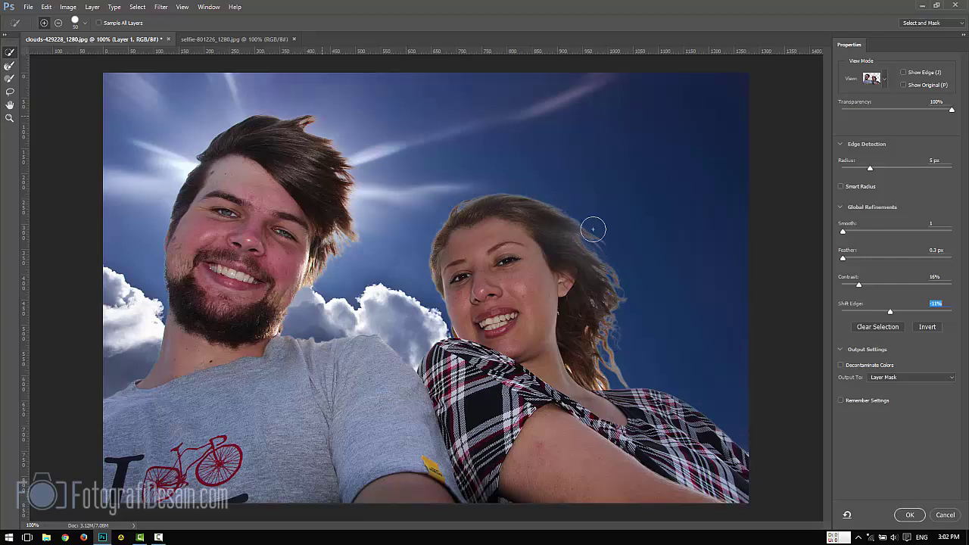
Step: Turn on Decontaminate Colors with the output going to New Layer with Layer Mask
left_click(840, 366)
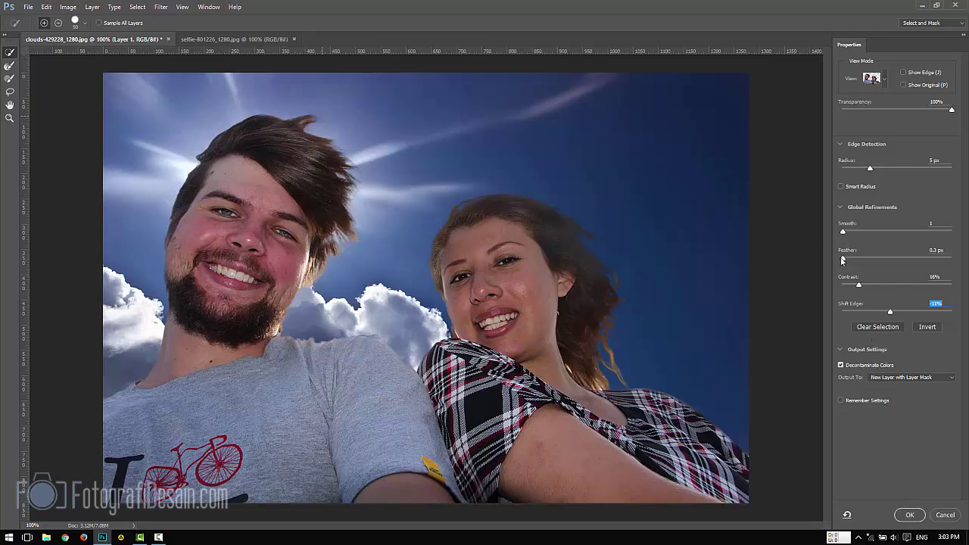
left_click(841, 365)
Step: Fine-tune the mask edge with Contrast 2%, Shift Edge +1% and Radius 3 px
left_click_drag(859, 287, 845, 288)
left_click_drag(889, 312, 898, 312)
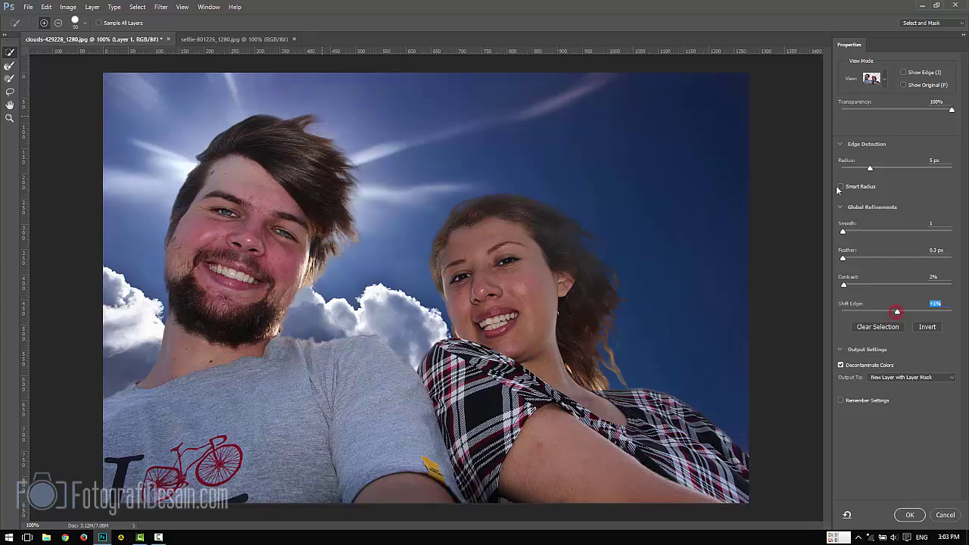
mouse_move(869, 167)
left_mouse_down()
mouse_move(850, 167)
mouse_move(867, 167)
left_mouse_up()
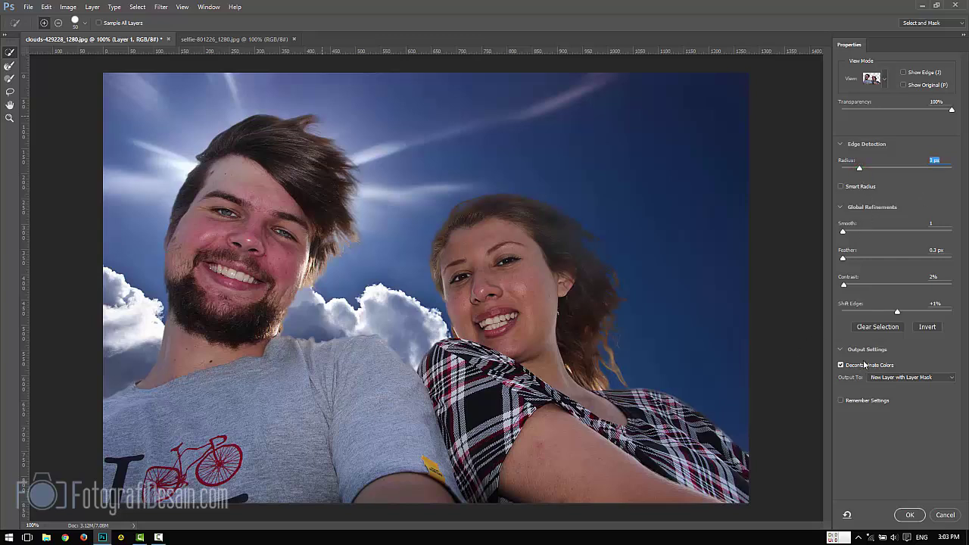
Step: Check the couple's mask in the Black & White view and return to the Onion Skin view
left_click(882, 80)
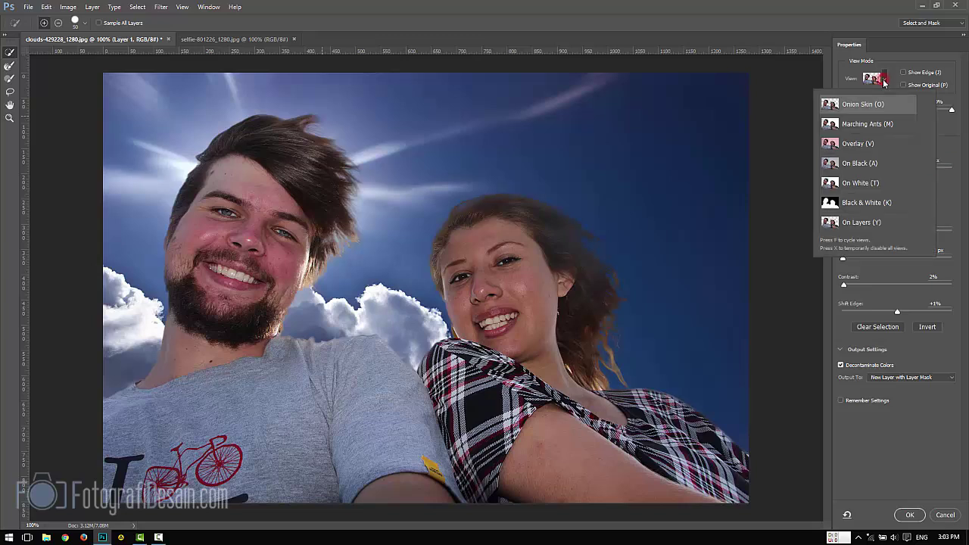
left_click(862, 203)
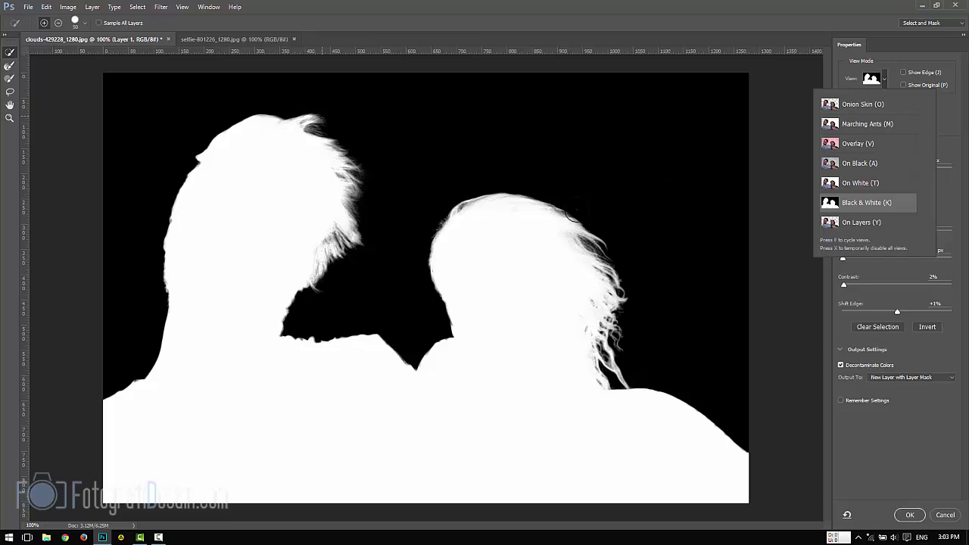
left_click(863, 107)
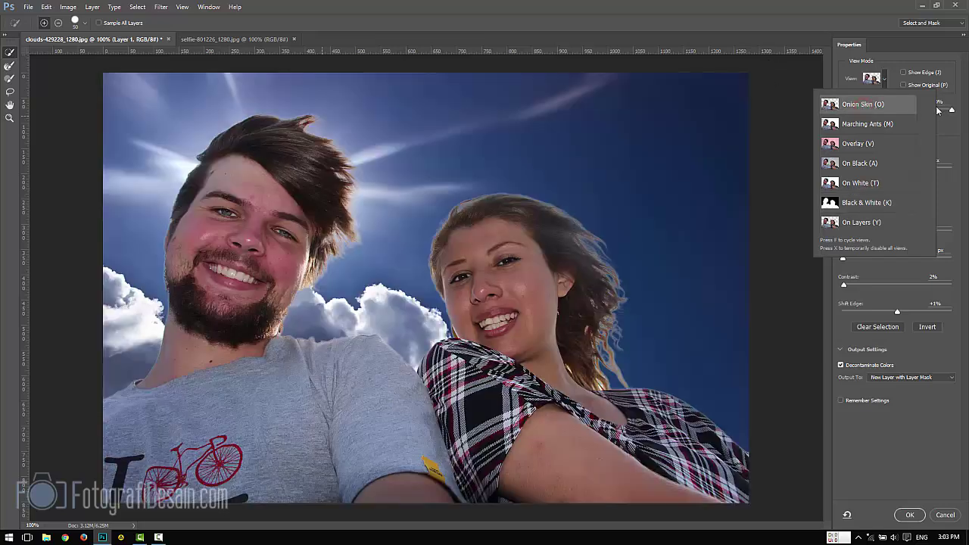
left_click(959, 145)
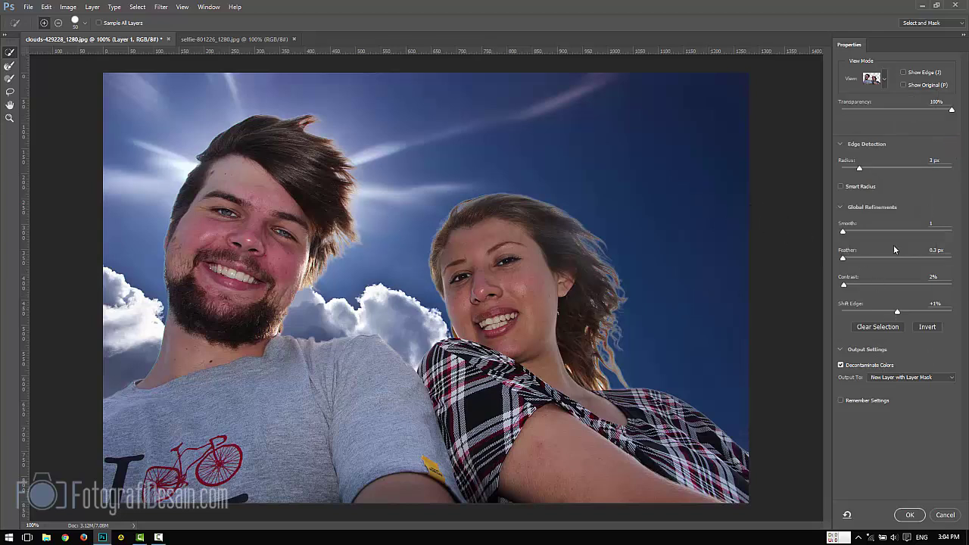
Step: Keep the edge detection Radius at 3 px and apply the refined mask with output to New Layer with Layer Mask
left_click(858, 169)
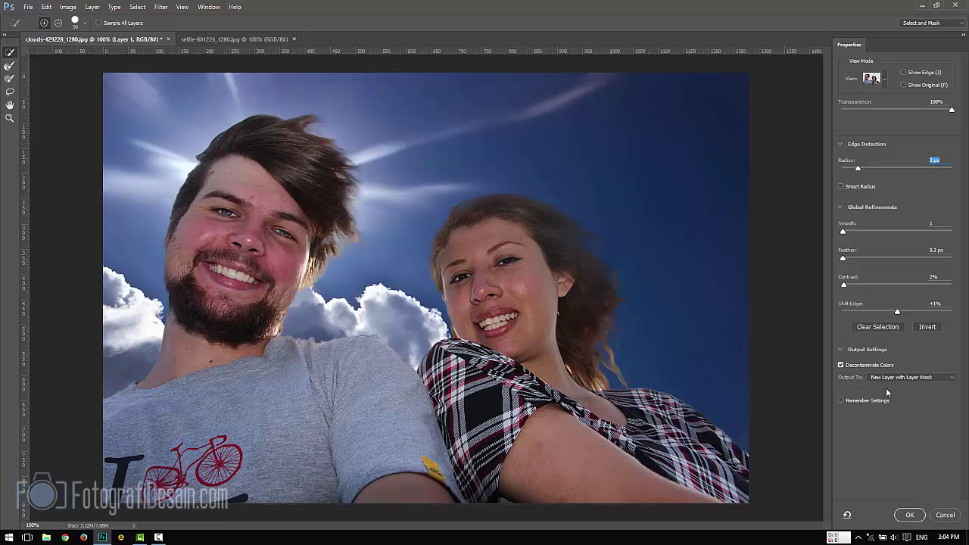
left_click(903, 378)
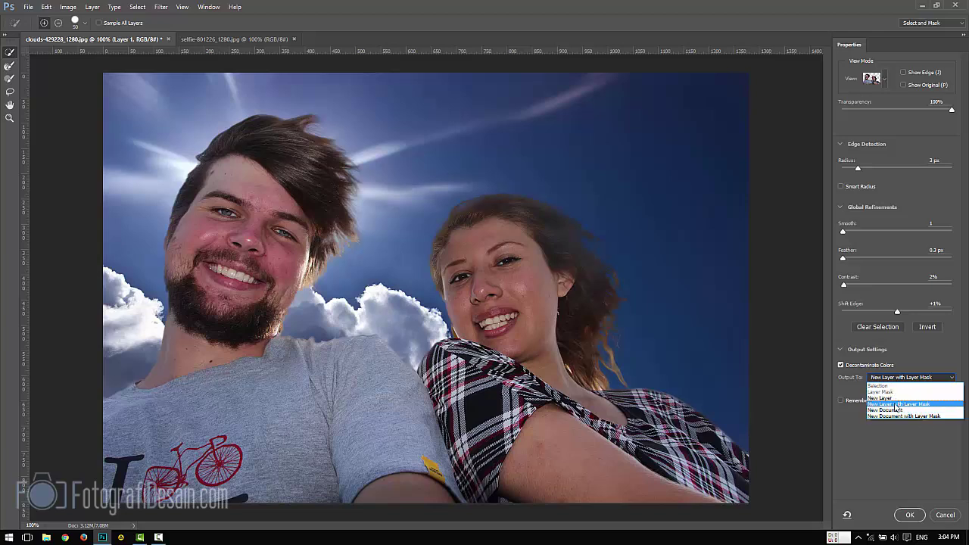
left_click(899, 404)
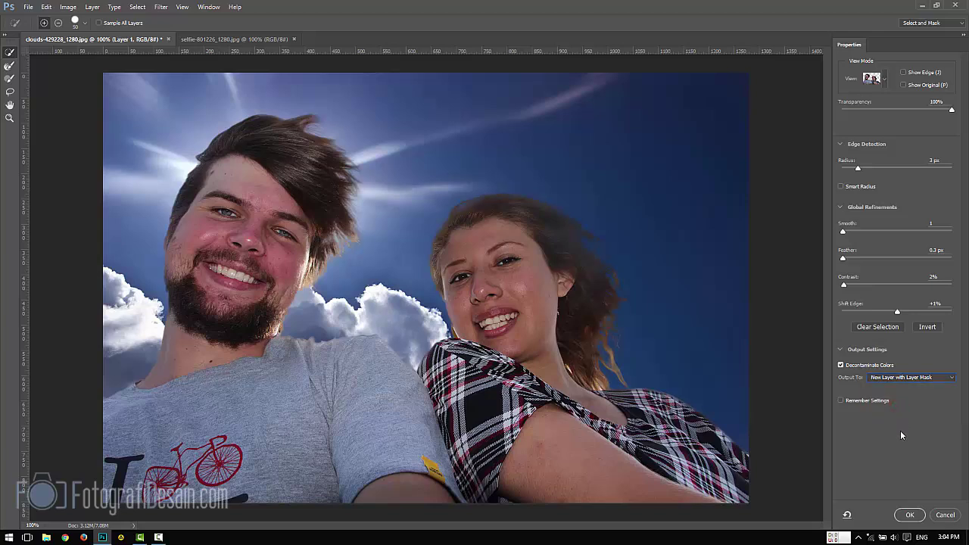
left_click(909, 515)
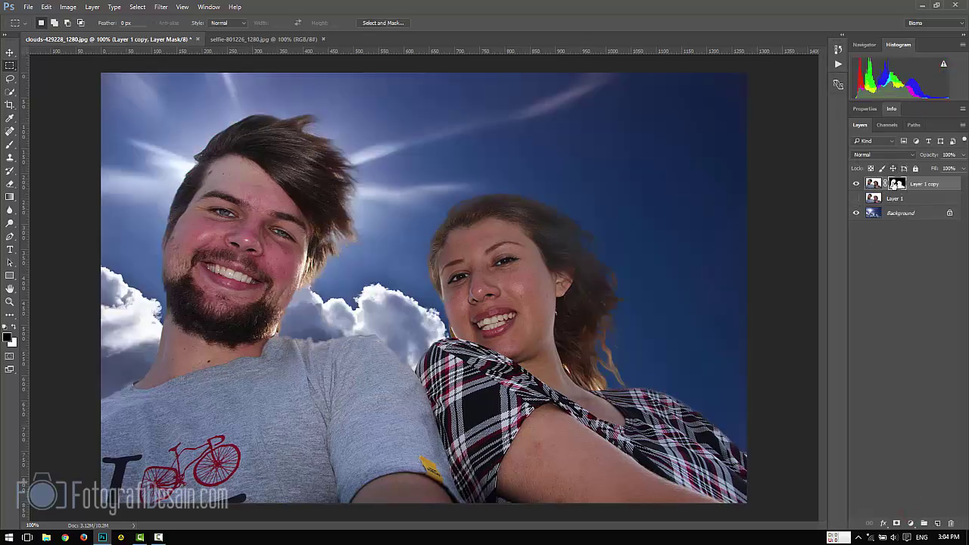
Step: Compare the masked cutout with the original selfie by toggling the visibility of Layer 1 copy and Layer 1
left_click(856, 185)
left_click(856, 198)
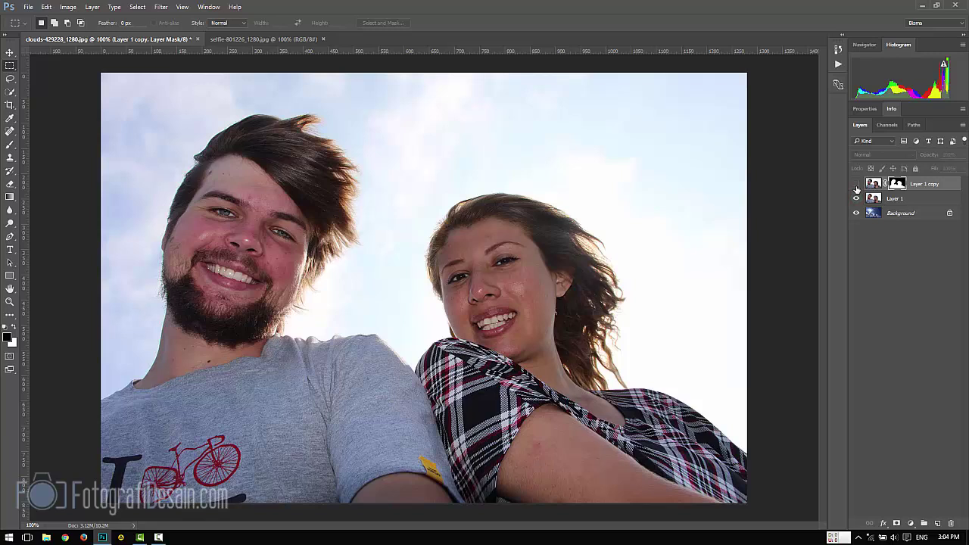
left_click(856, 186)
left_click(858, 198)
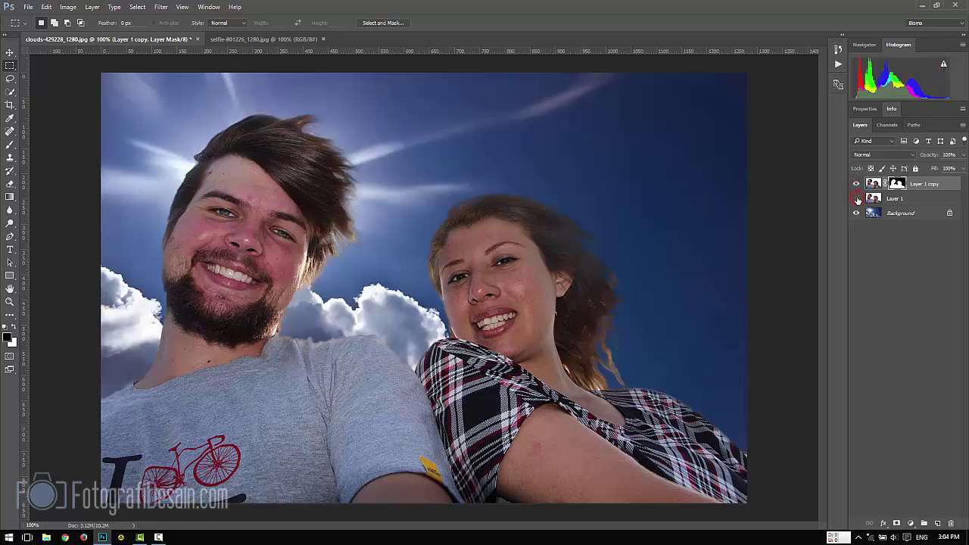
left_click(857, 198)
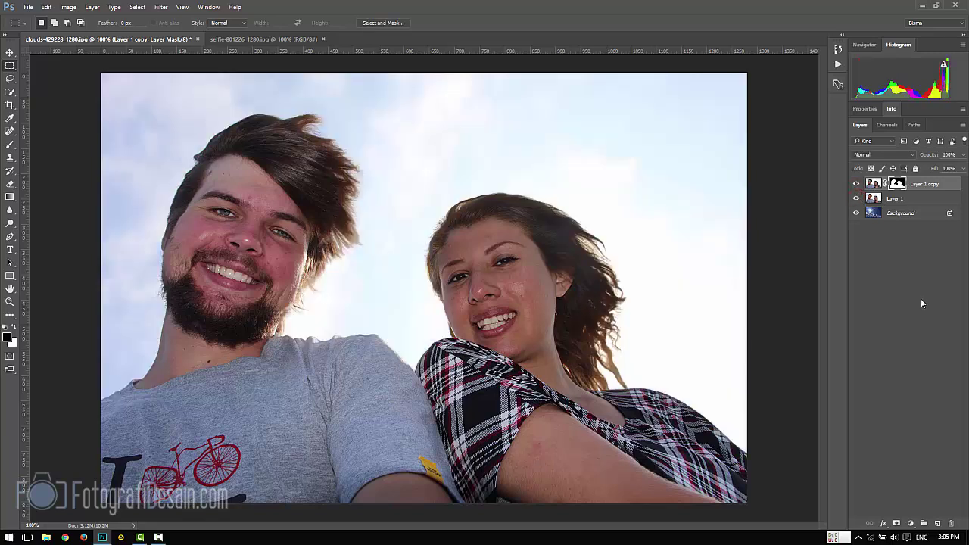